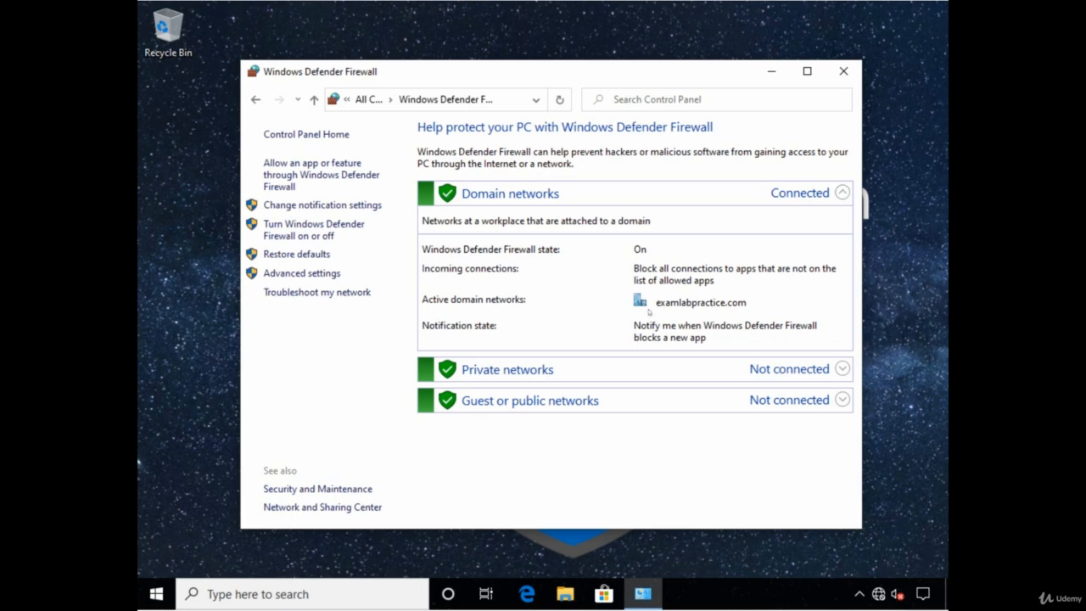
# Step: Review the firewall details for private networks and for guest or public networks, and collapse all three network sections
pyautogui.click(843, 368)
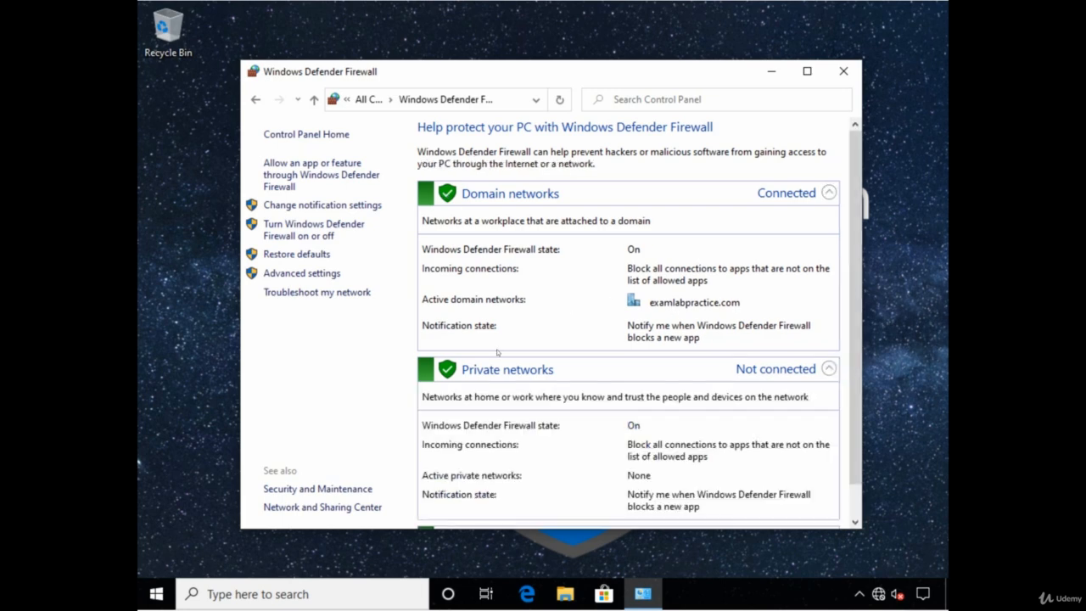
pyautogui.scroll(-1, 498, 356)
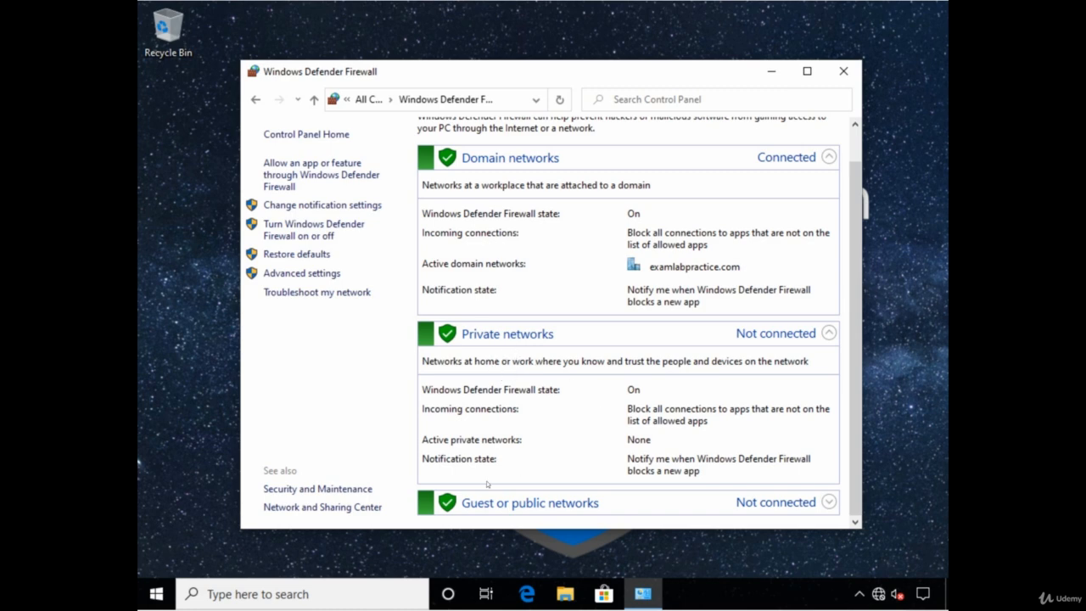
pyautogui.click(827, 332)
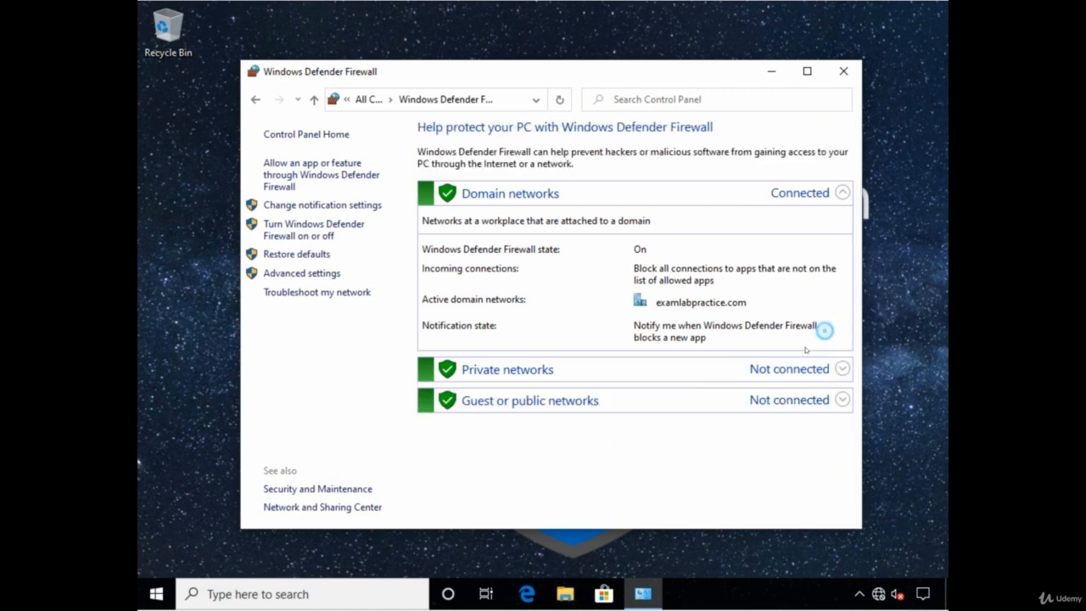
pyautogui.click(842, 193)
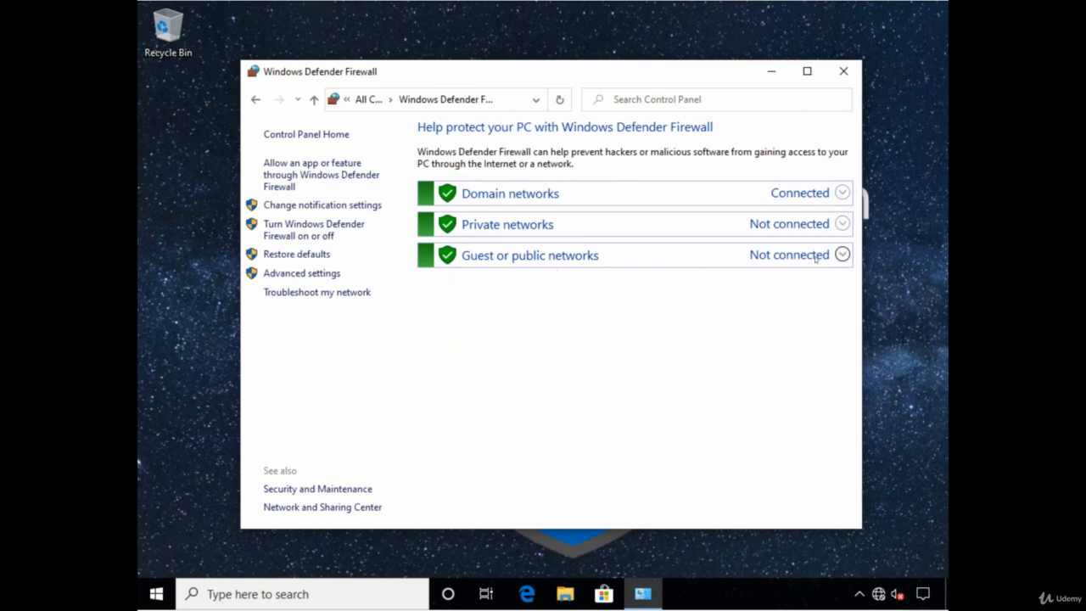
pyautogui.click(841, 254)
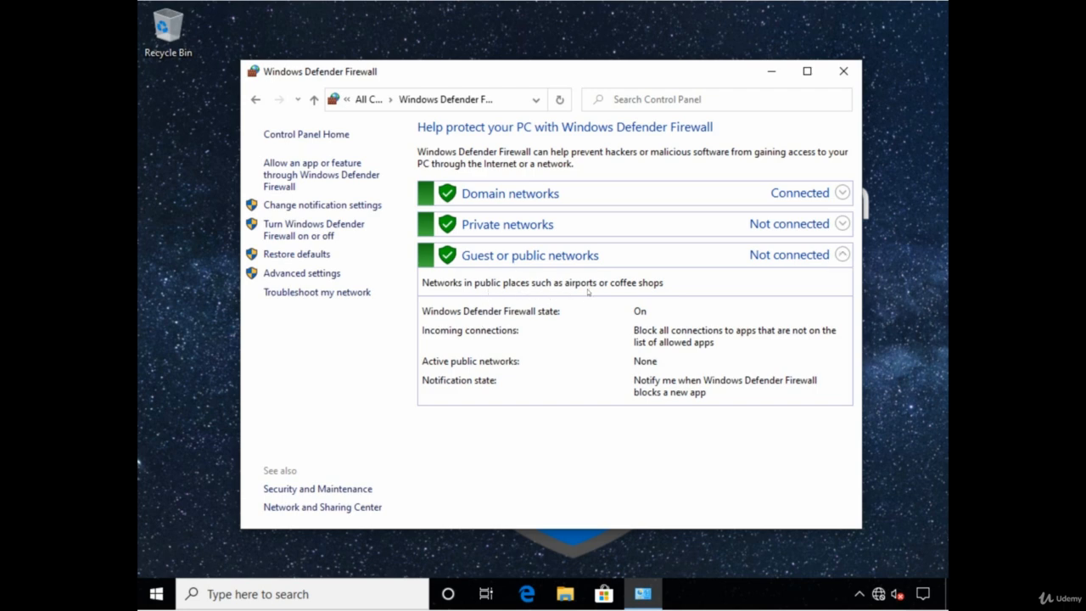
pyautogui.click(840, 255)
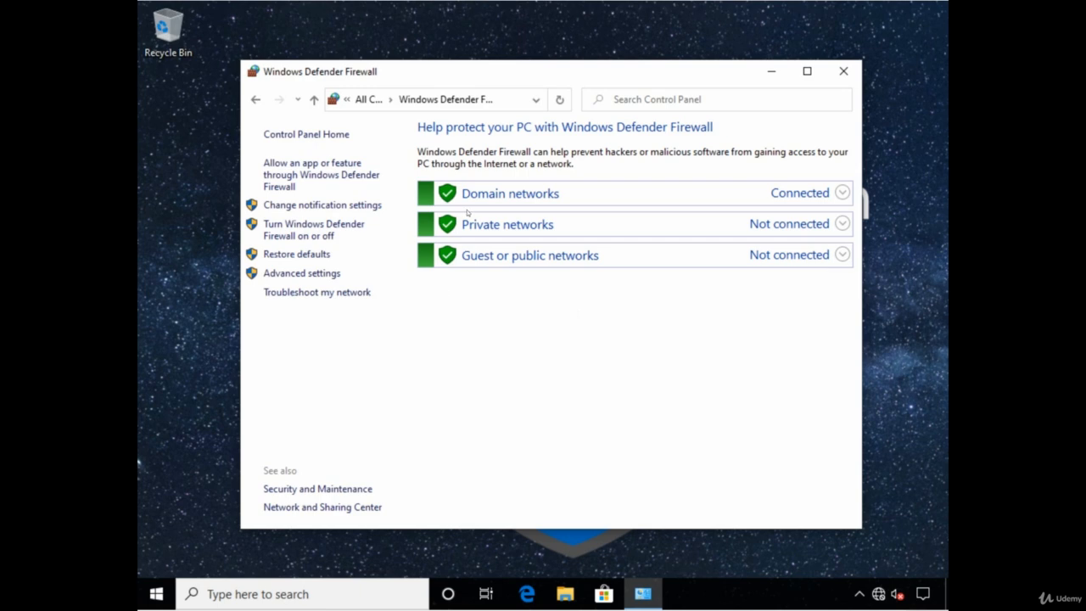
# Step: Block all incoming connections on public networks, including those in the list of allowed apps
pyautogui.click(285, 236)
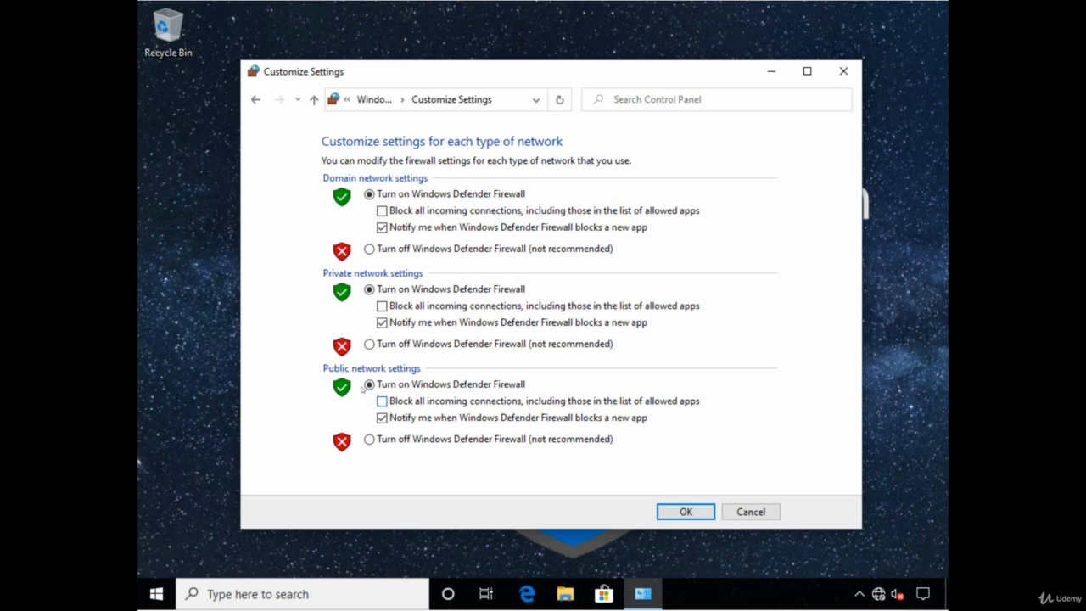
pyautogui.click(383, 402)
pyautogui.click(686, 511)
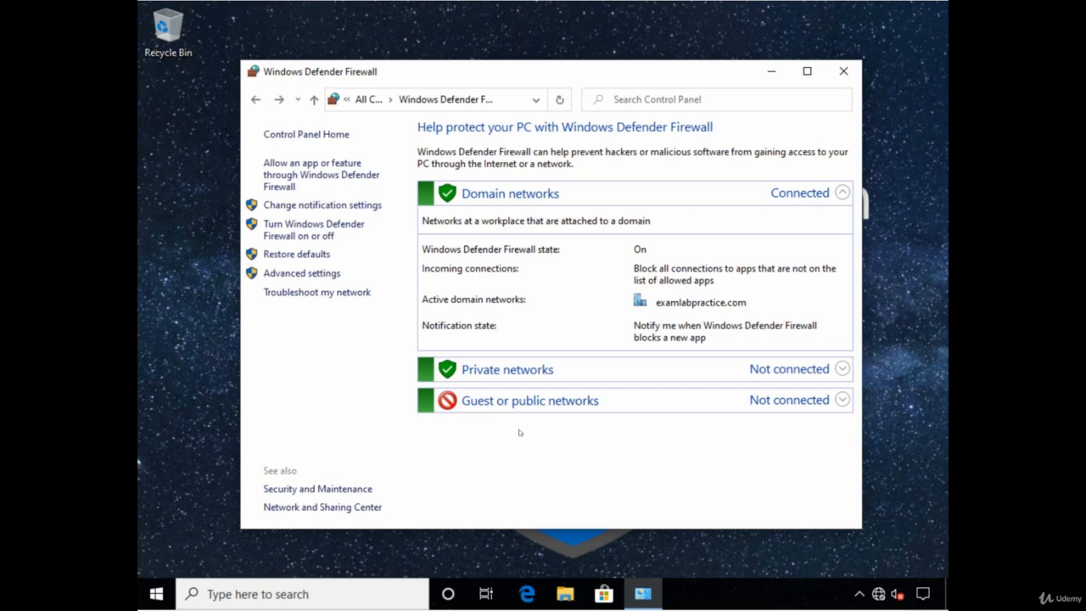
# Step: Look through the list of apps and features allowed to communicate through the firewall
pyautogui.click(310, 176)
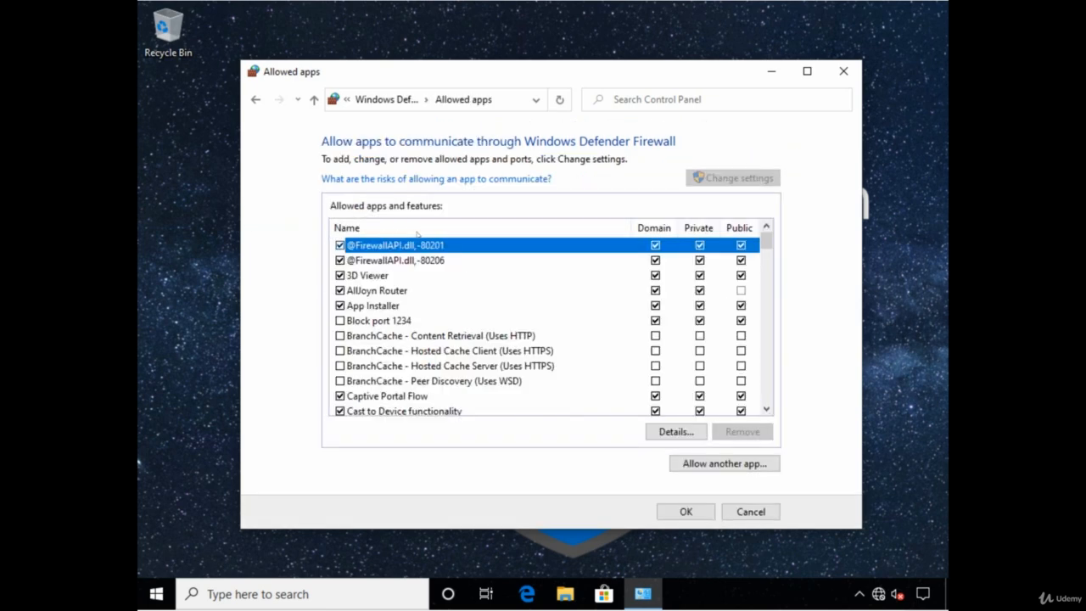
pyautogui.scroll(-10, 480, 280)
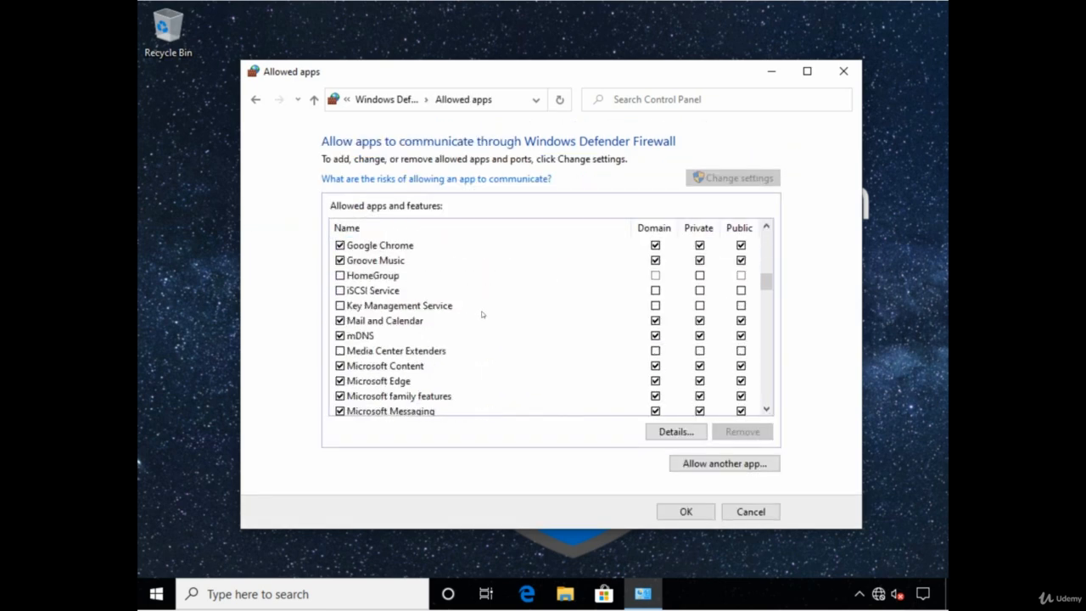
pyautogui.scroll(-11, 481, 314)
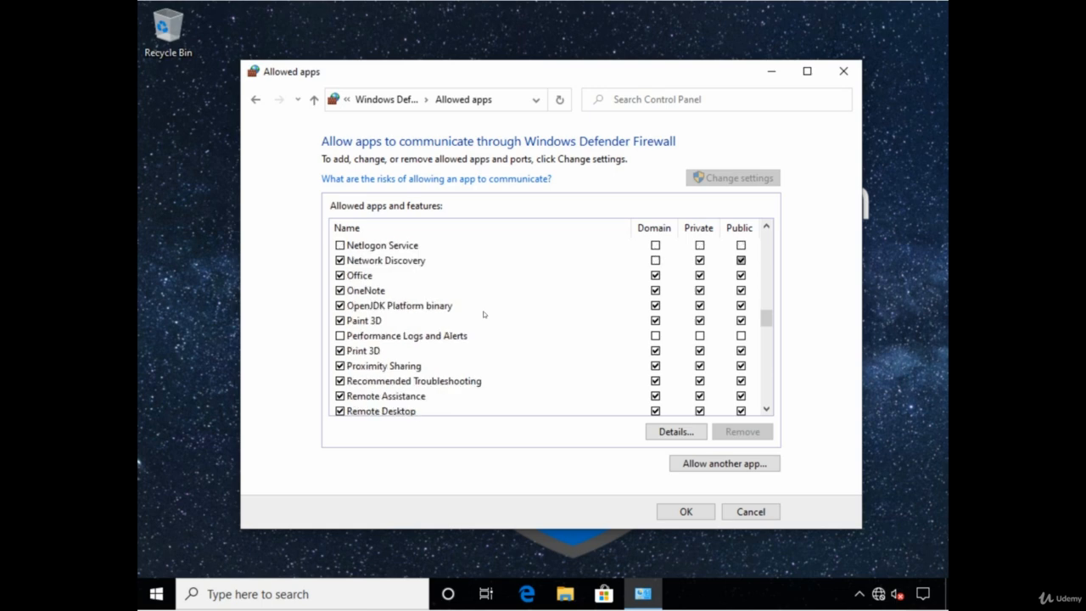
pyautogui.scroll(-6, 484, 313)
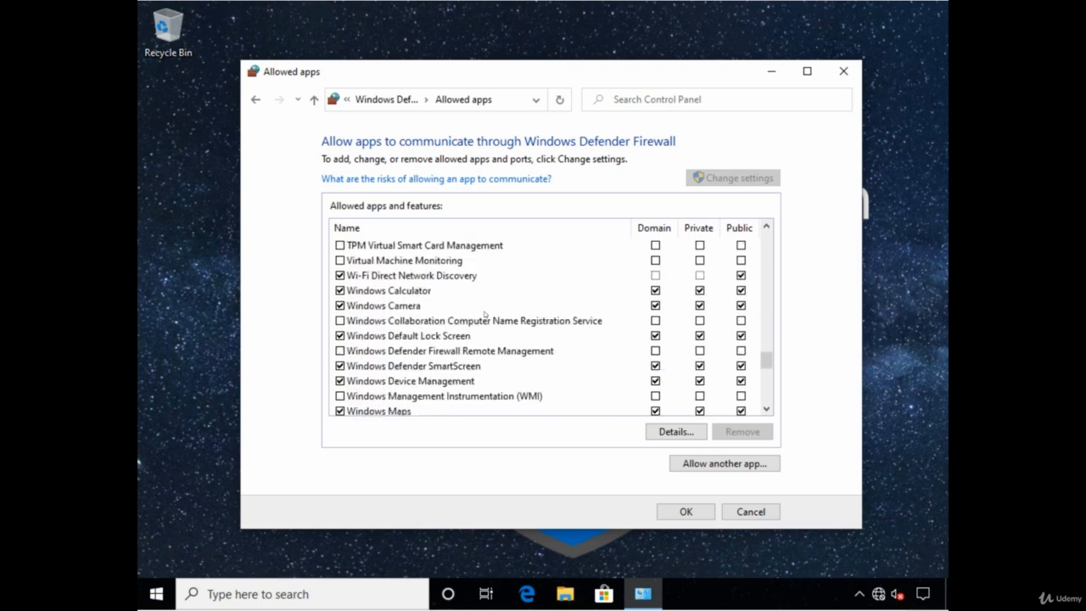
pyautogui.scroll(3, 485, 314)
pyautogui.scroll(2, 484, 313)
pyautogui.scroll(-4, 485, 314)
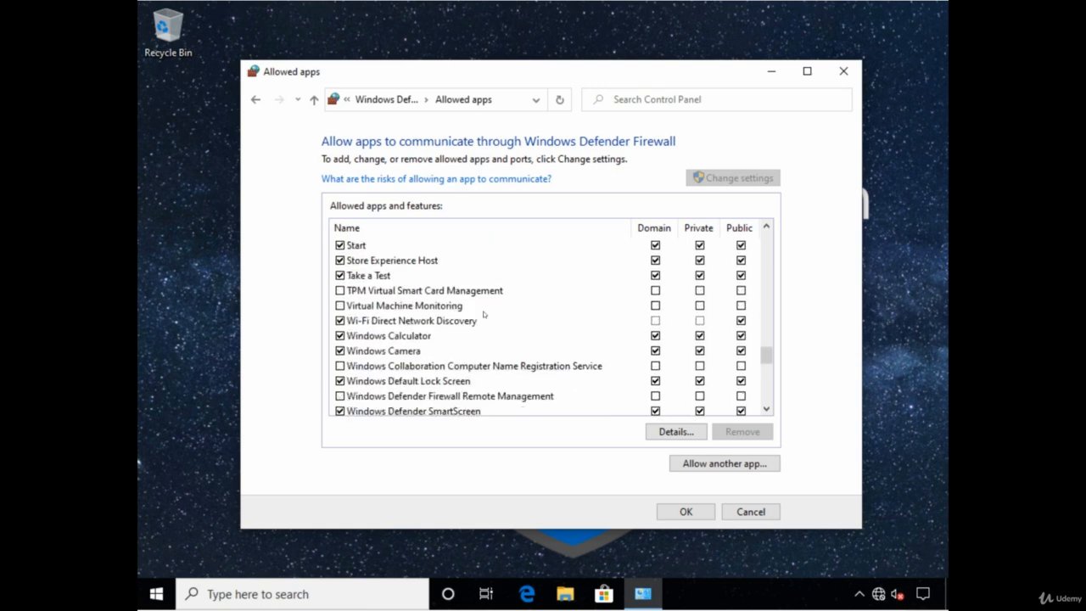
pyautogui.scroll(4, 484, 314)
pyautogui.scroll(10, 483, 314)
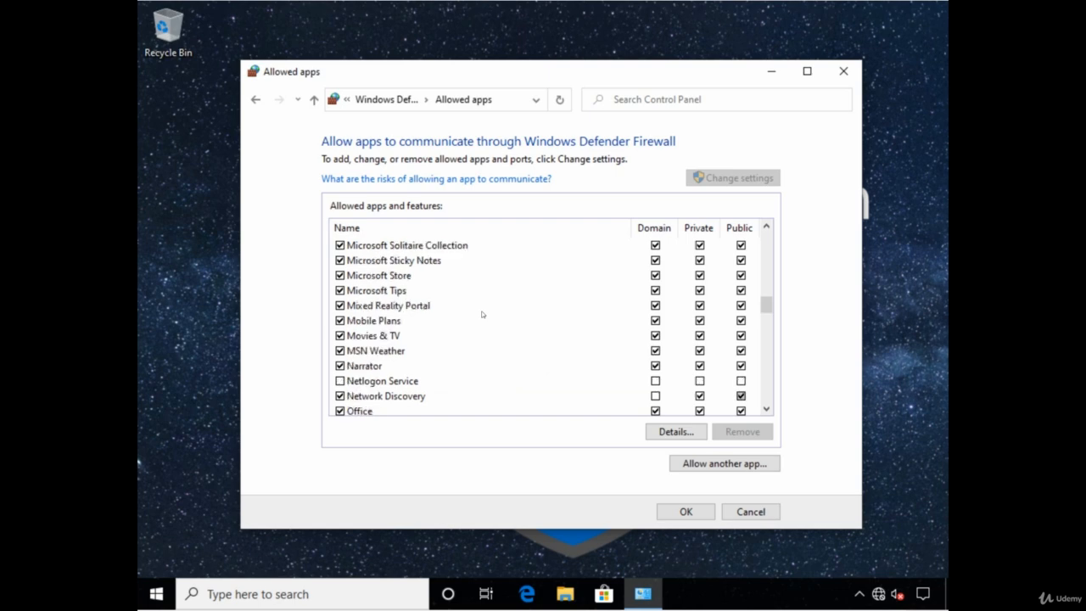
pyautogui.scroll(4, 481, 313)
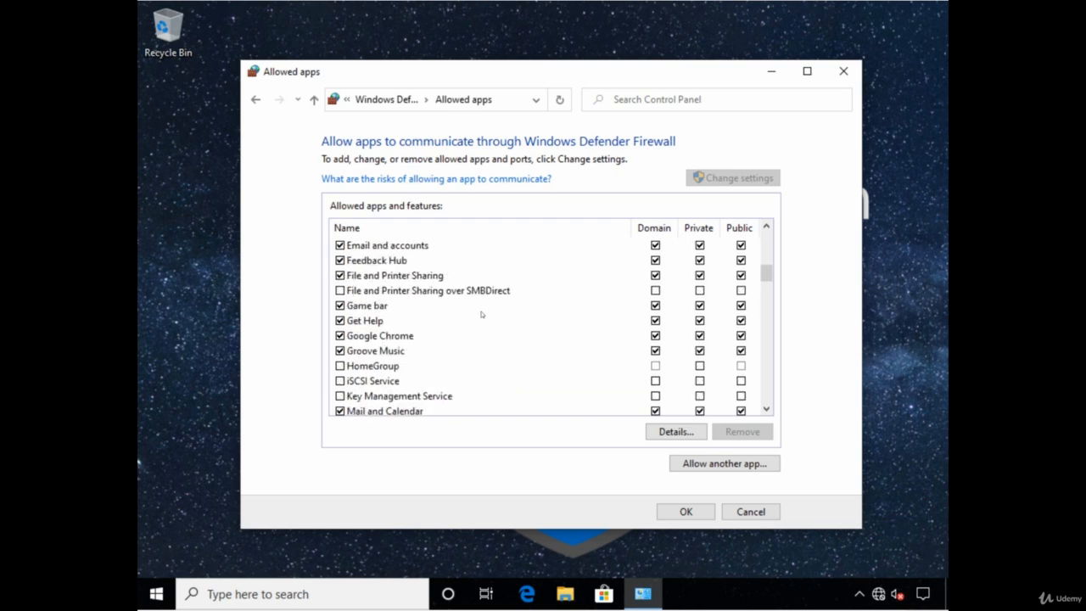
# Step: Disallow File and Printer Sharing on public networks and save the allowed apps settings
pyautogui.click(383, 276)
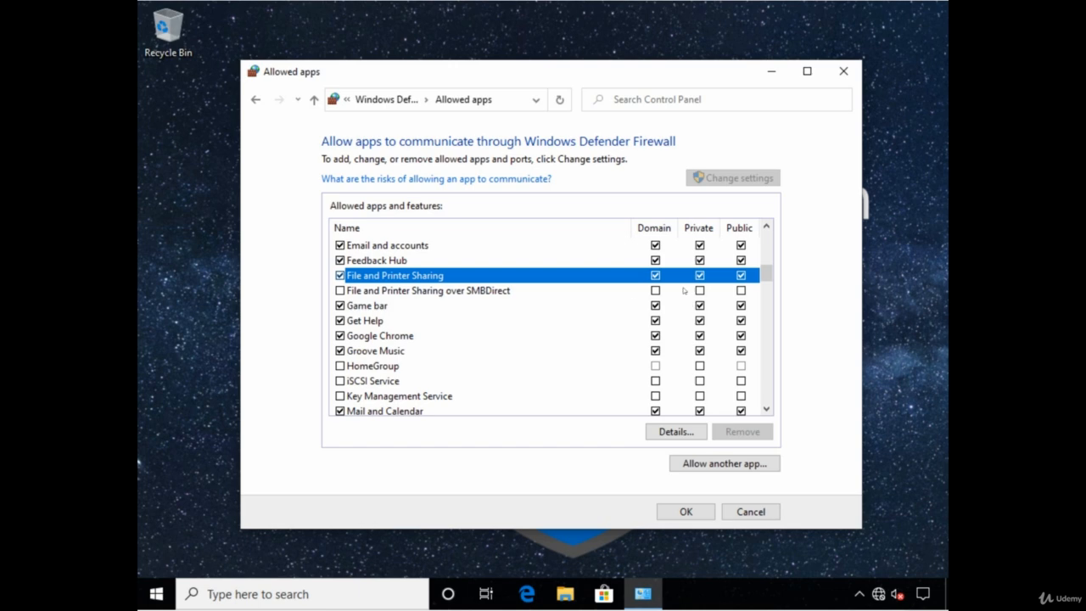
pyautogui.click(742, 275)
pyautogui.scroll(-4, 397, 309)
pyautogui.scroll(5, 398, 310)
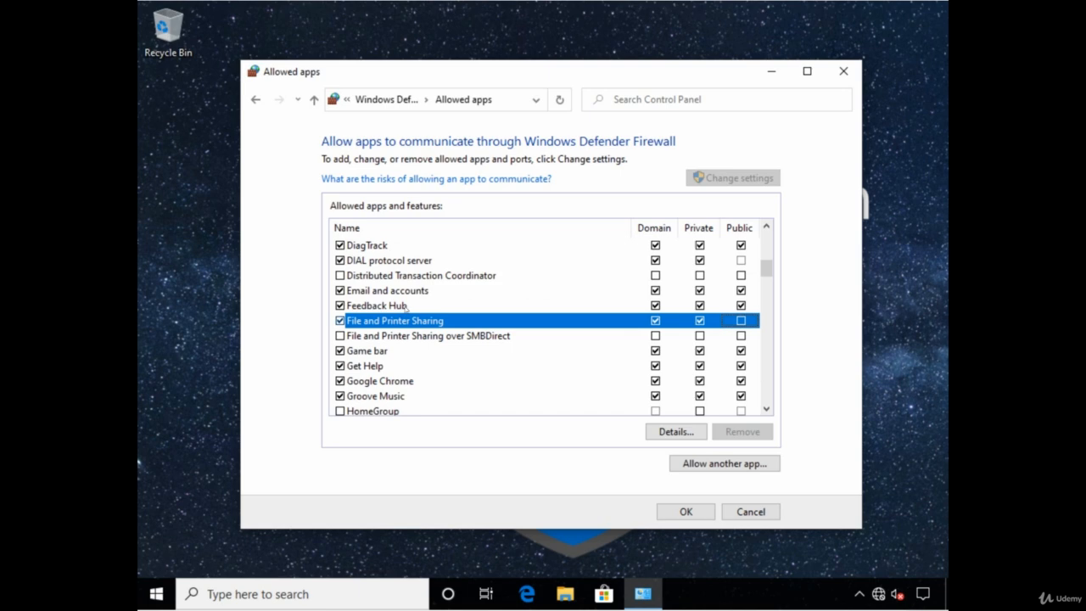
pyautogui.scroll(-1, 402, 331)
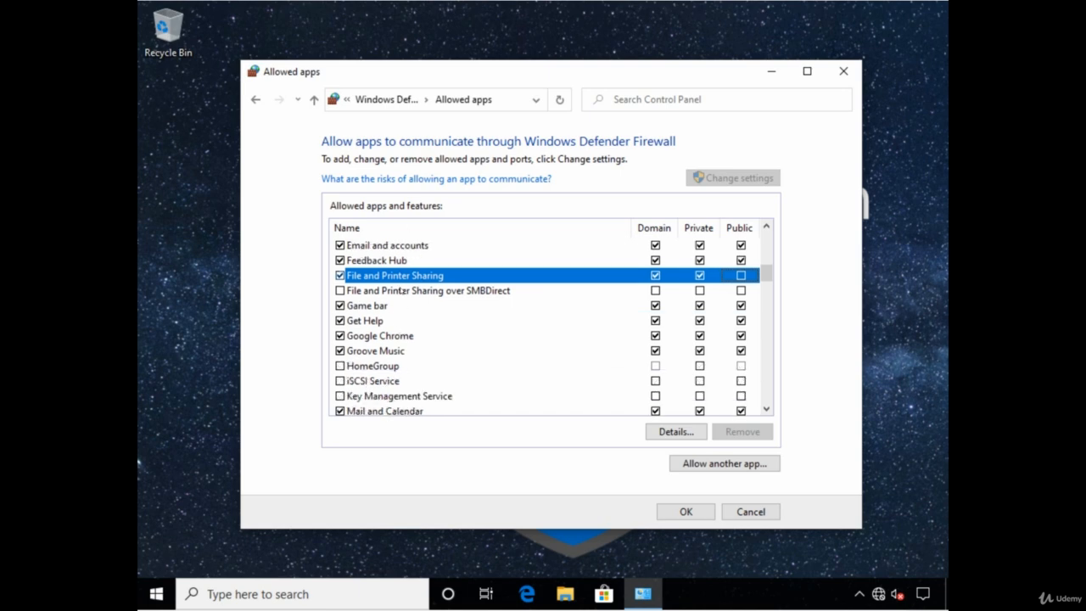
pyautogui.scroll(-5, 421, 343)
pyautogui.scroll(-2, 490, 359)
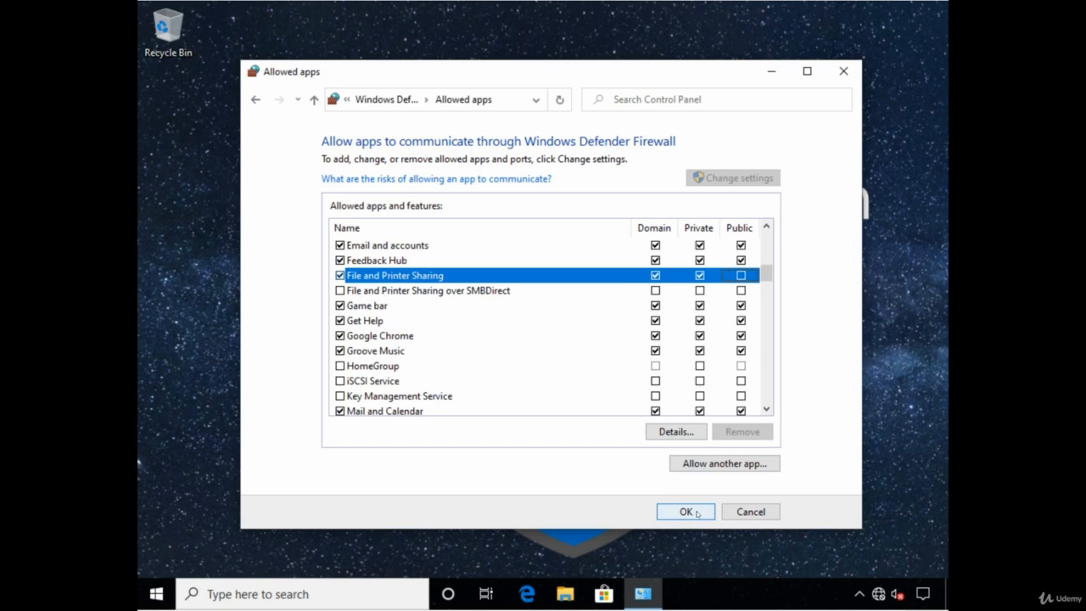
pyautogui.click(697, 513)
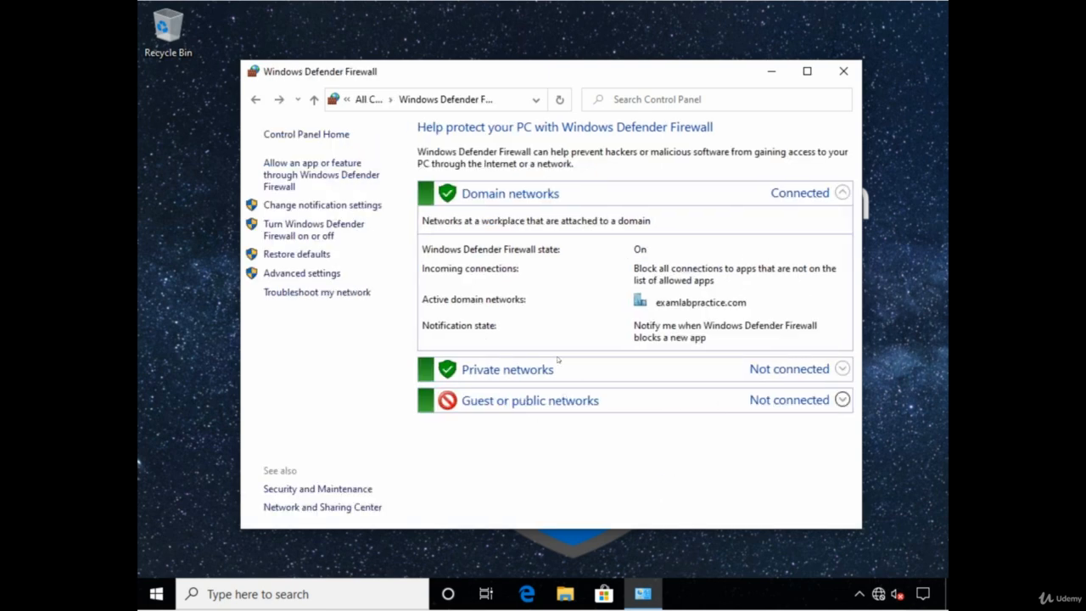
# Step: Open the advanced firewall settings, show the inbound rules and select the Block port 1234 rule
pyautogui.click(302, 274)
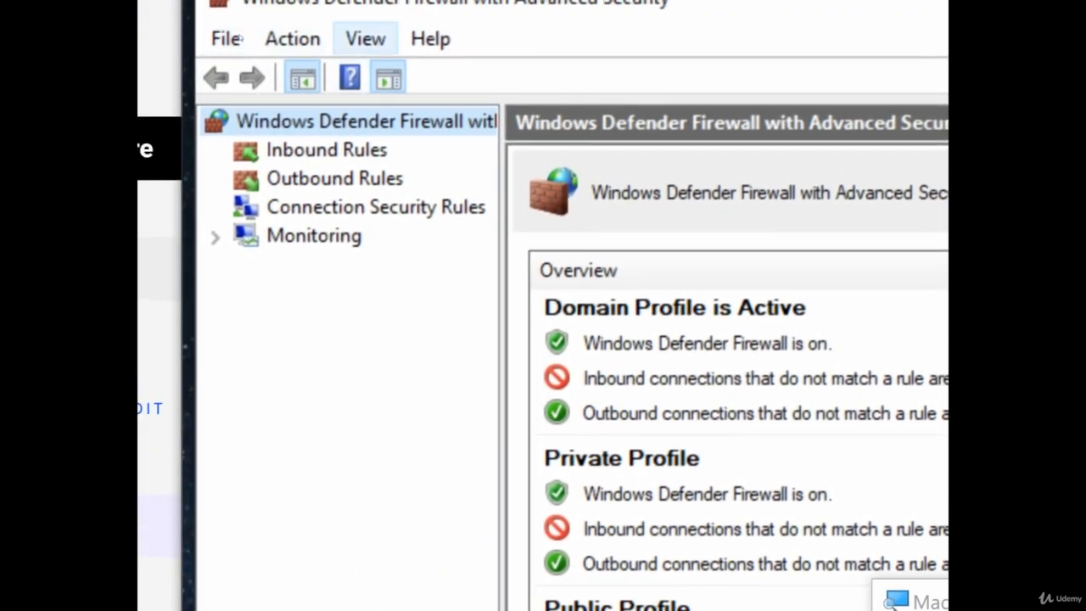
pyautogui.moveTo(415, 2); pyautogui.dragTo(831, 222)
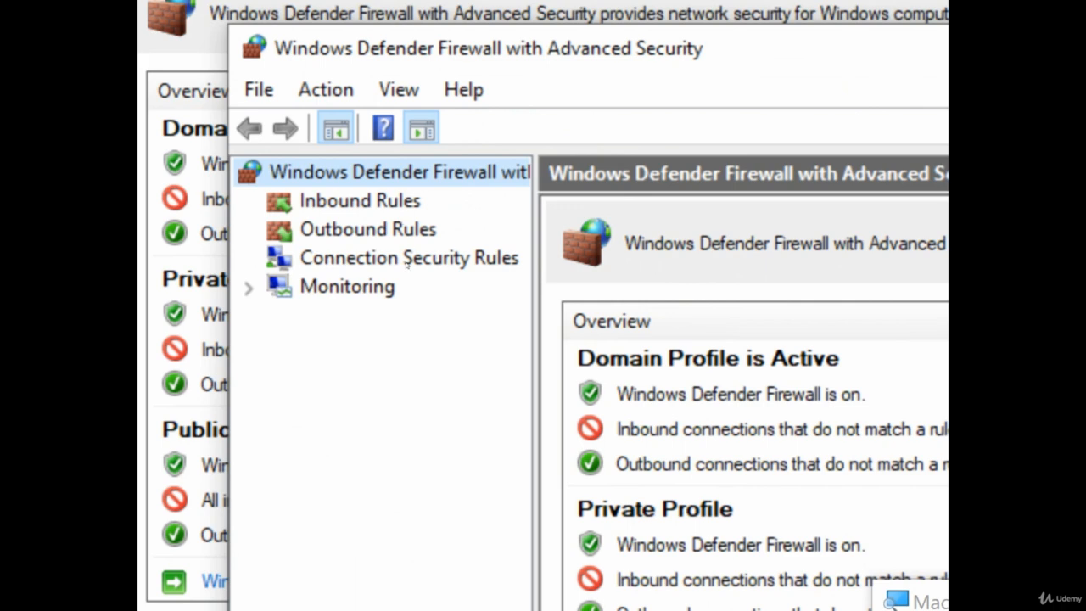
pyautogui.click(412, 204)
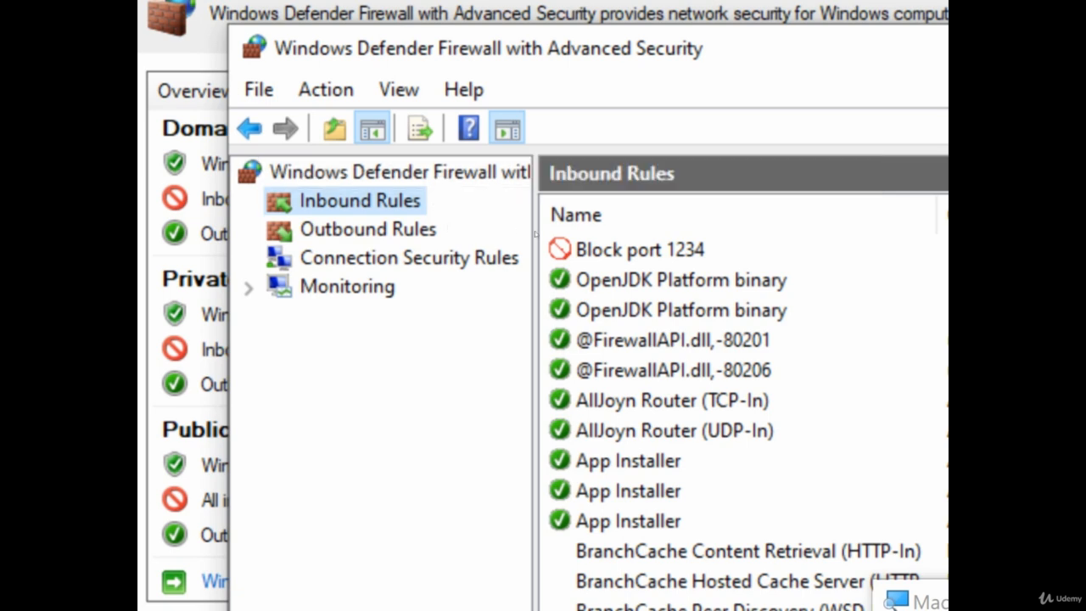
pyautogui.click(583, 238)
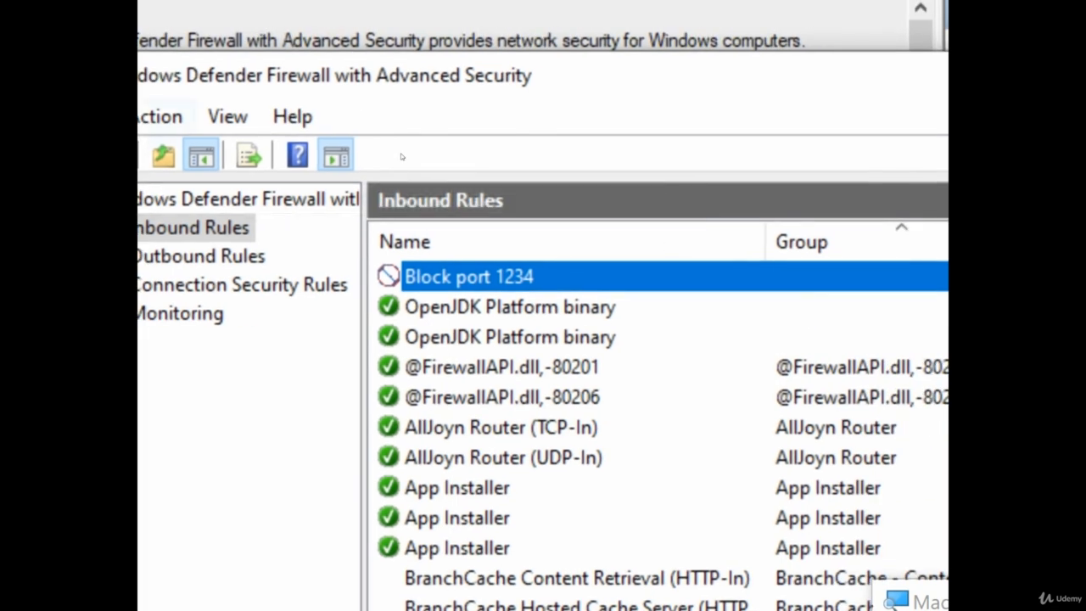
# Step: Start a new inbound rule and choose Port as its rule type
pyautogui.click(160, 117)
pyautogui.click(160, 117)
pyautogui.click(157, 228)
pyautogui.rightClick(152, 228)
pyautogui.click(384, 206)
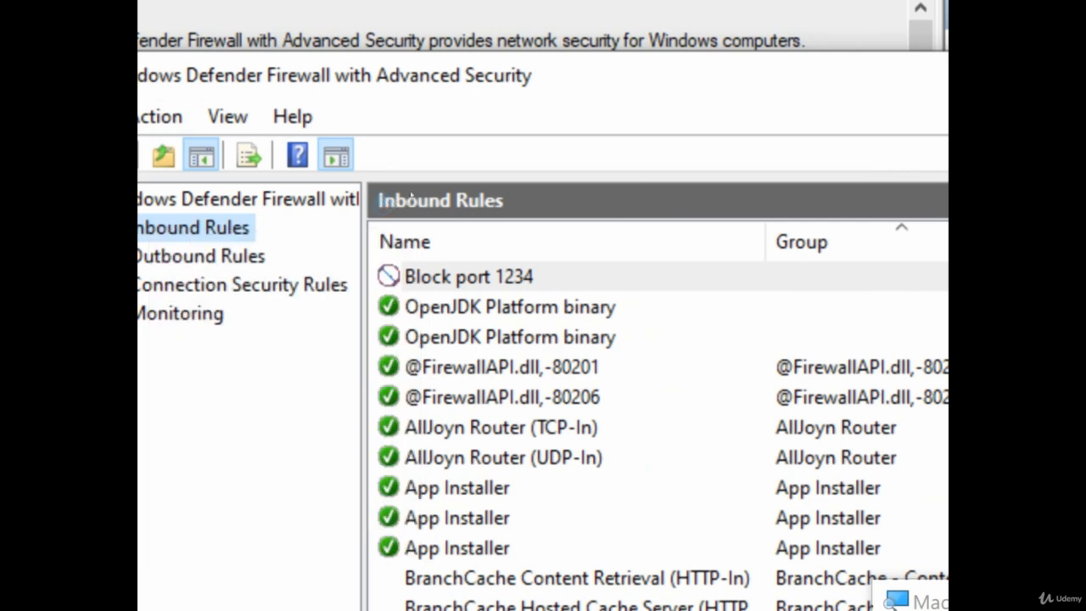
pyautogui.click(160, 117)
pyautogui.click(210, 156)
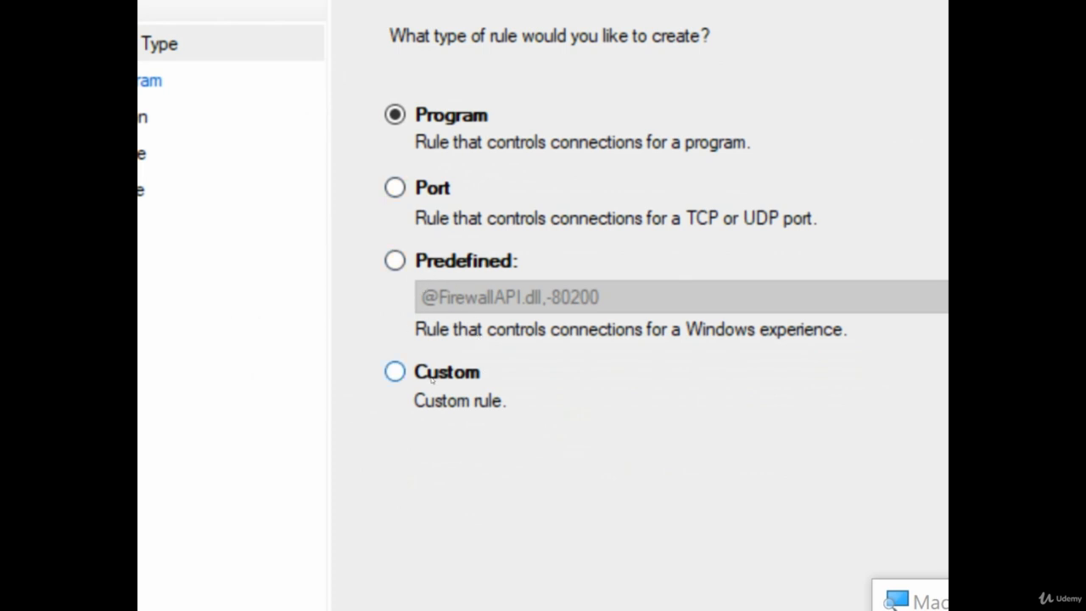
pyautogui.click(432, 190)
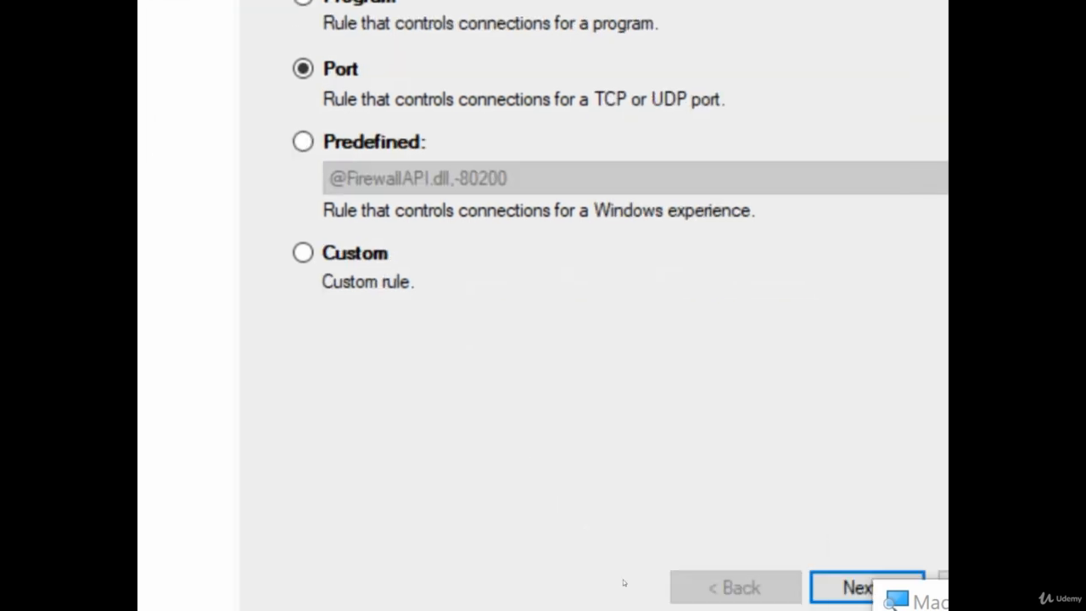
pyautogui.press('Return')
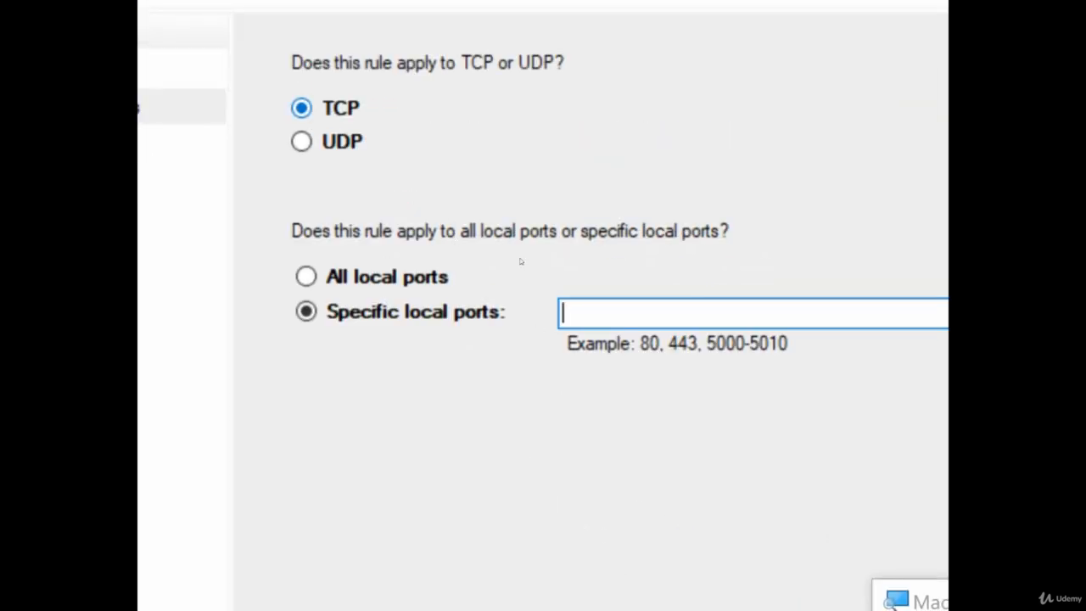
# Step: Apply the rule to TCP with the specific local port 23
pyautogui.write('23-100')
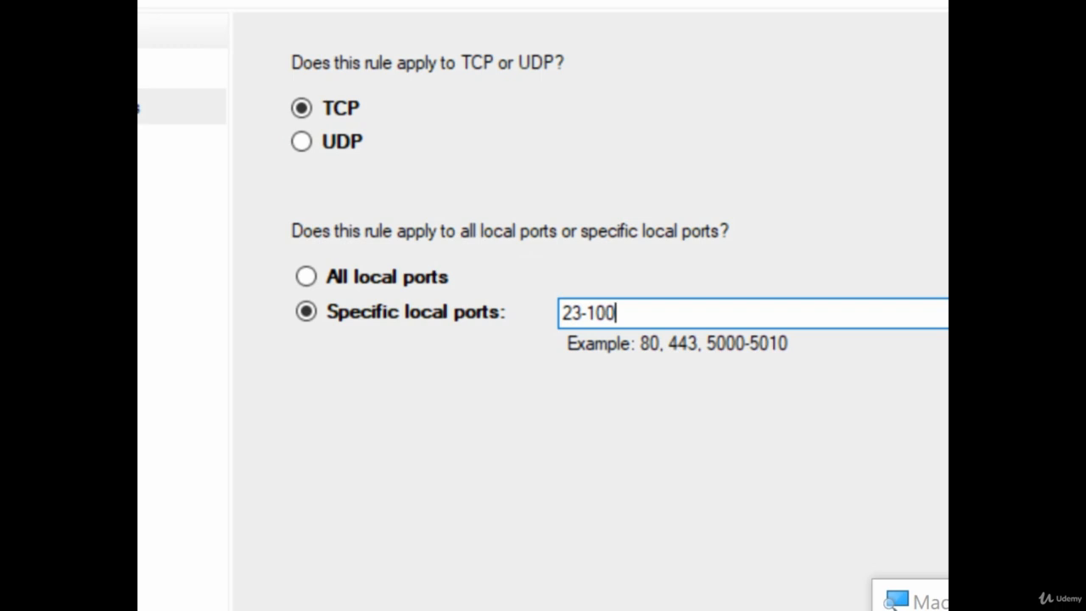
pyautogui.press('BackSpace')
pyautogui.press('BackSpace')
pyautogui.press('BackSpace')
pyautogui.press('BackSpace')
pyautogui.write(',25')
pyautogui.press('BackSpace')
pyautogui.press('BackSpace')
pyautogui.press('BackSpace')
pyautogui.press('Return')
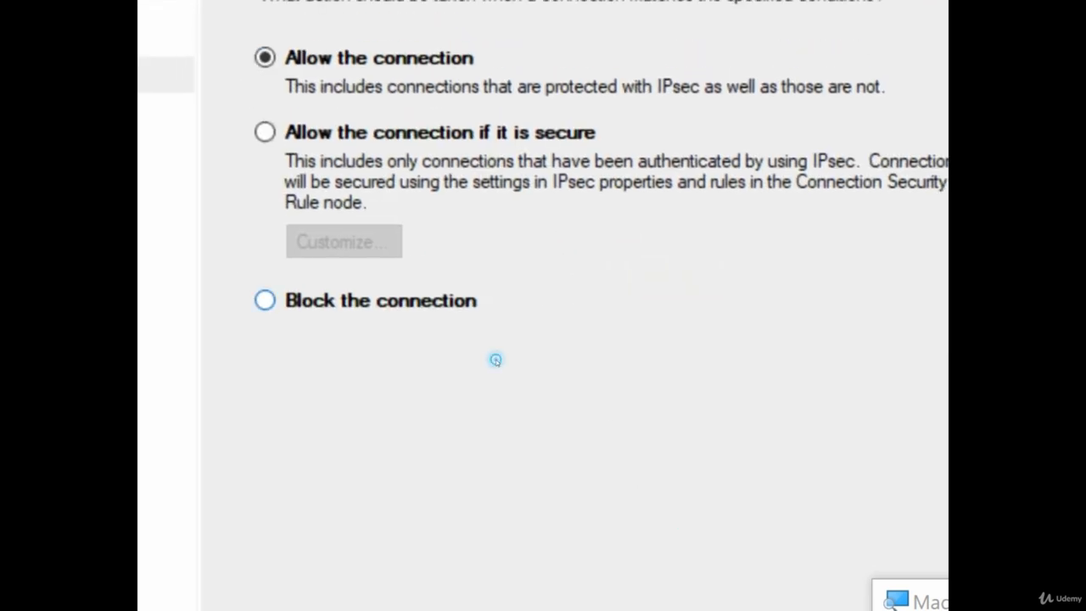
# Step: Set the rule to block the connection and apply it to the Domain, Private and Public profiles
pyautogui.click(495, 359)
pyautogui.click(685, 537)
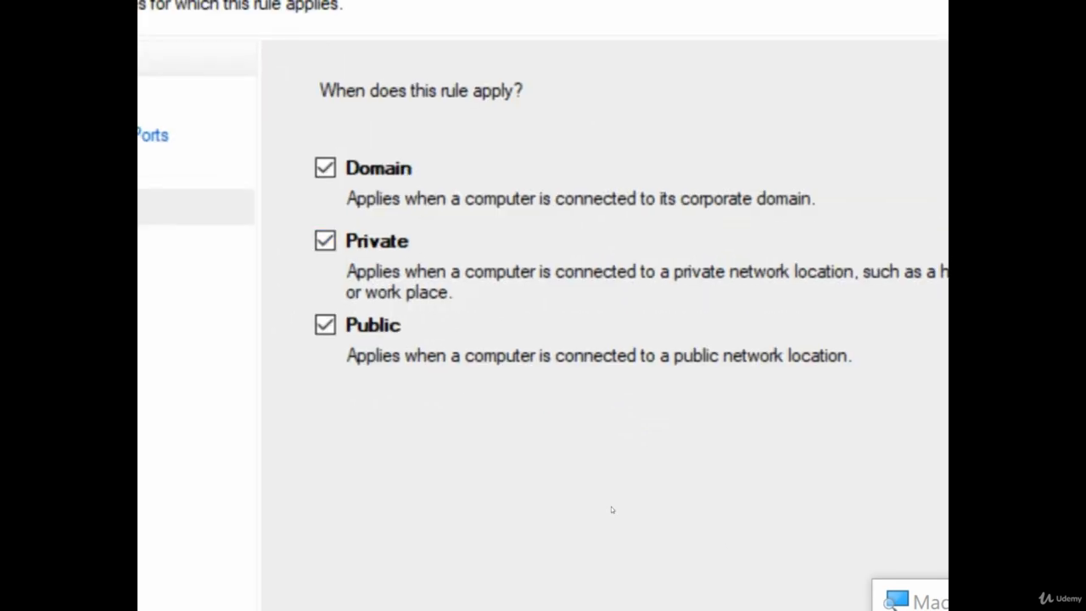
pyautogui.click(684, 541)
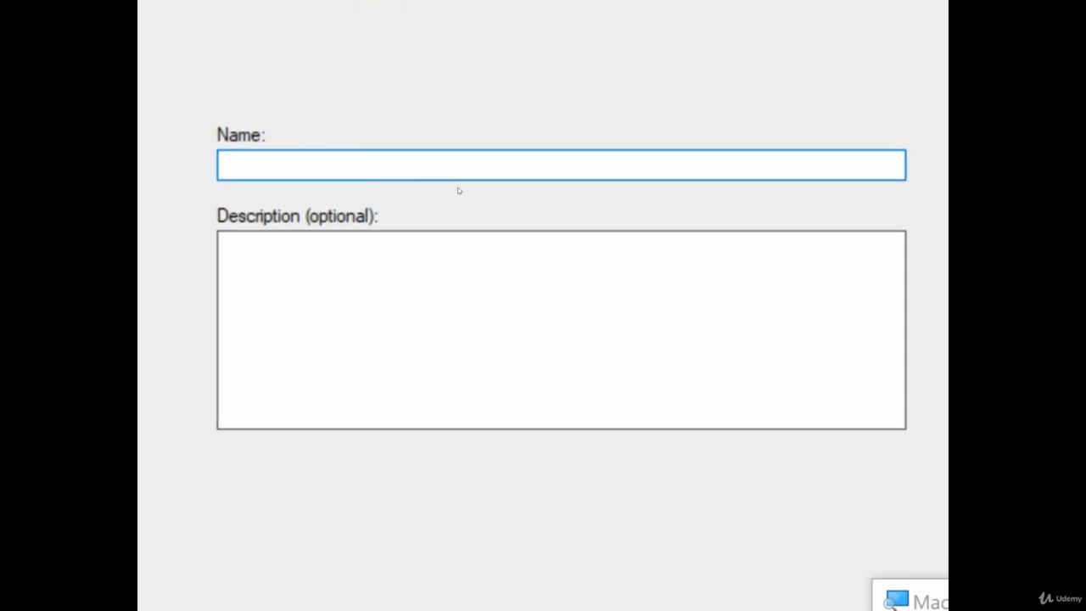
# Step: Name the new inbound rule "Block Telnet for All"
pyautogui.write('Block T')
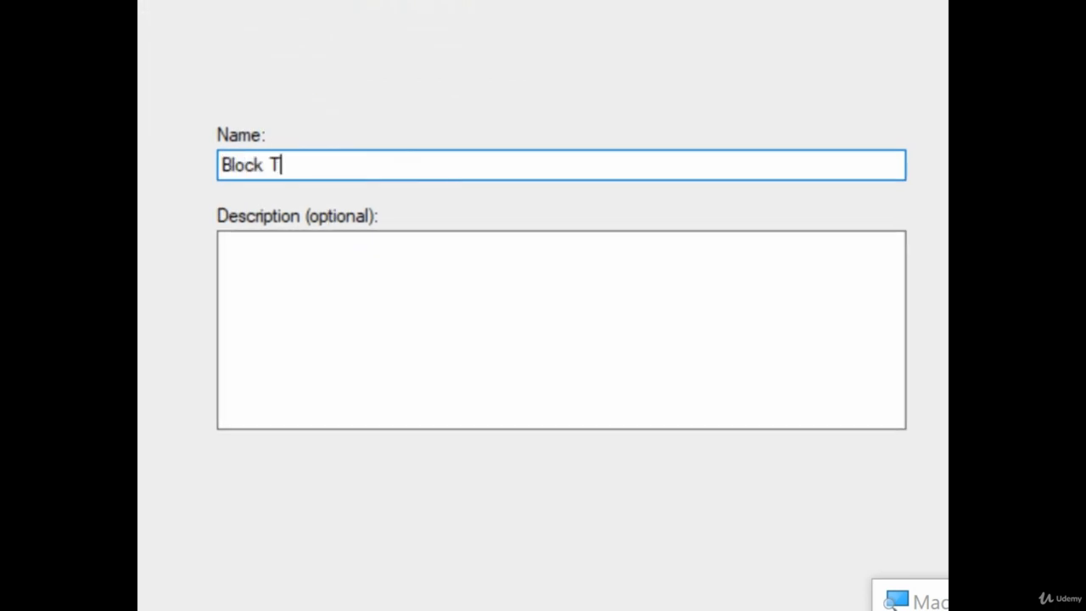
pyautogui.write('elnet for AL')
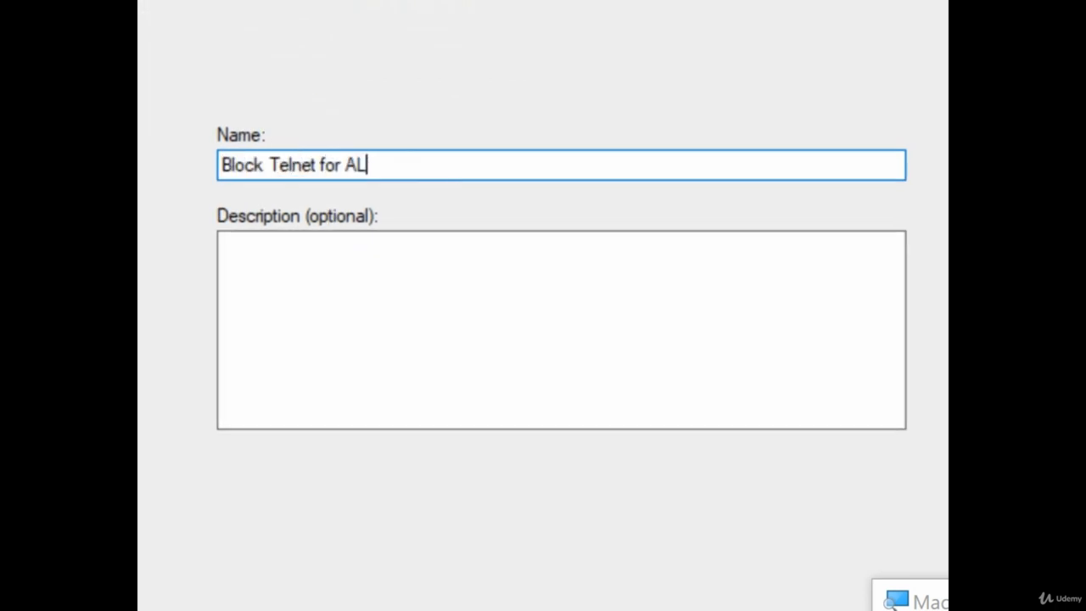
pyautogui.press('BackSpace')
pyautogui.write('ll')
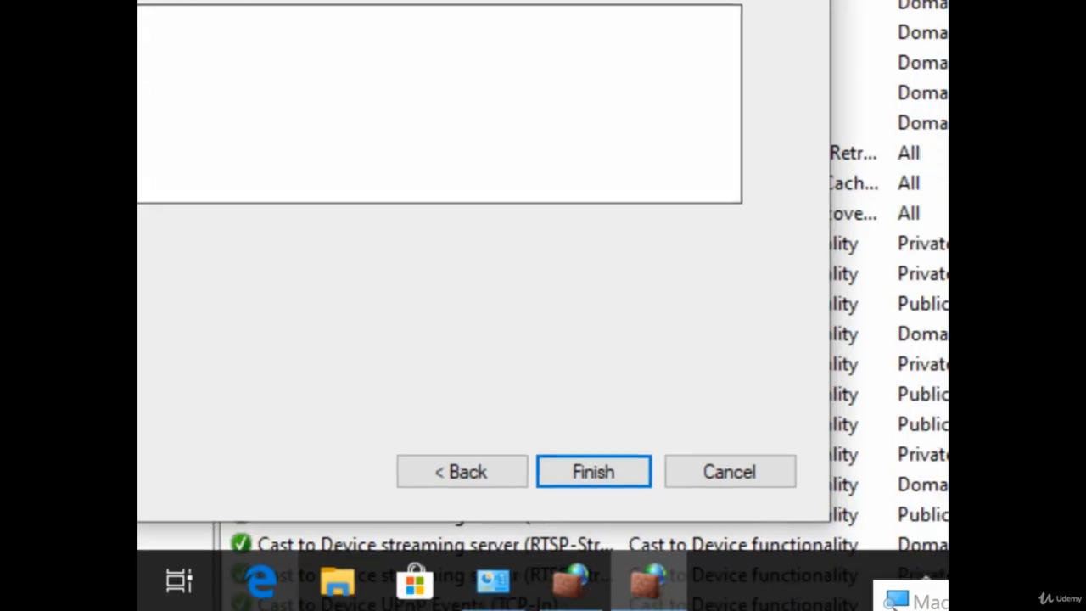
# Step: Finish creating the inbound Telnet rule and start a new outbound rule with Port as its rule type
pyautogui.click(593, 472)
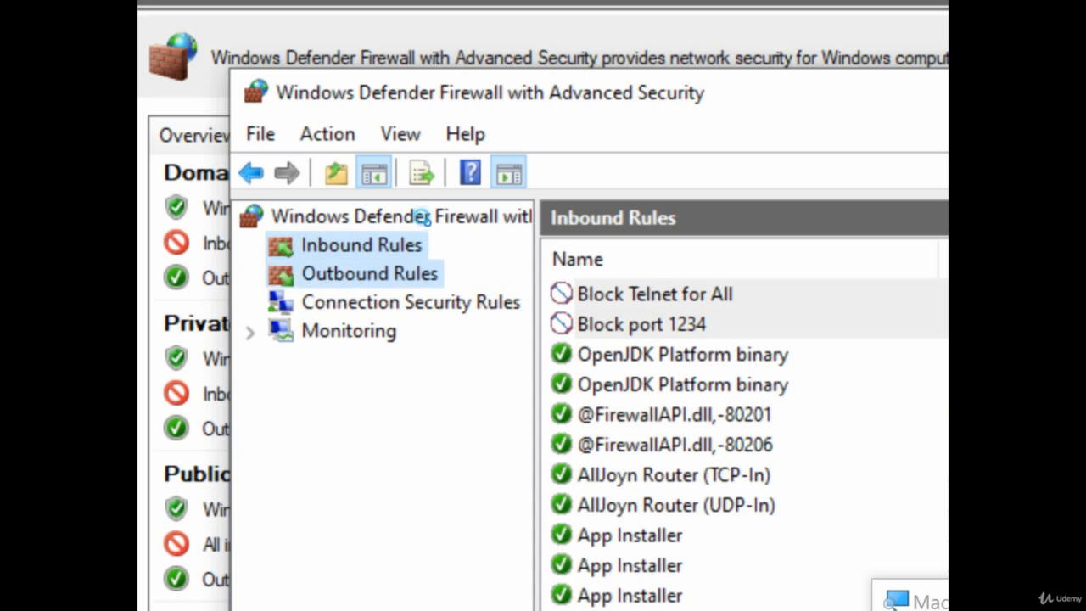
pyautogui.click(399, 273)
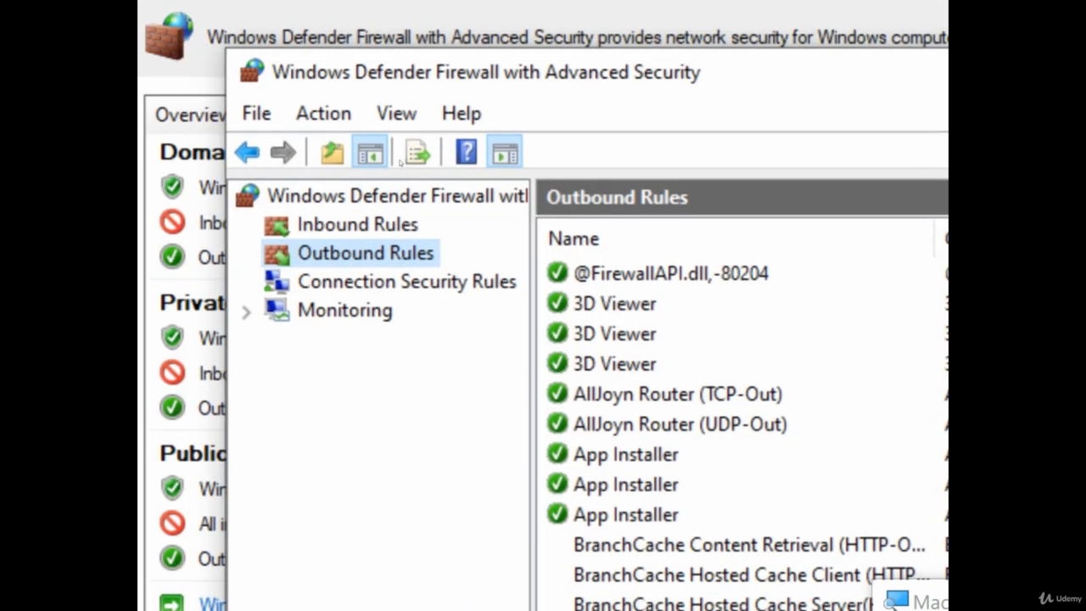
pyautogui.click(329, 115)
pyautogui.click(498, 156)
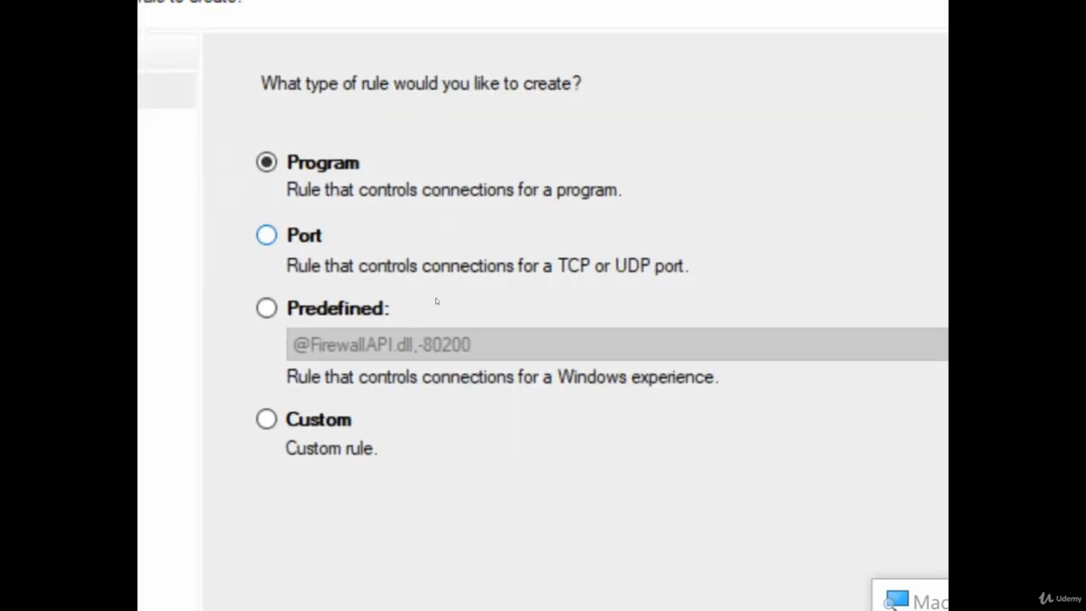
pyautogui.click(302, 235)
pyautogui.click(711, 566)
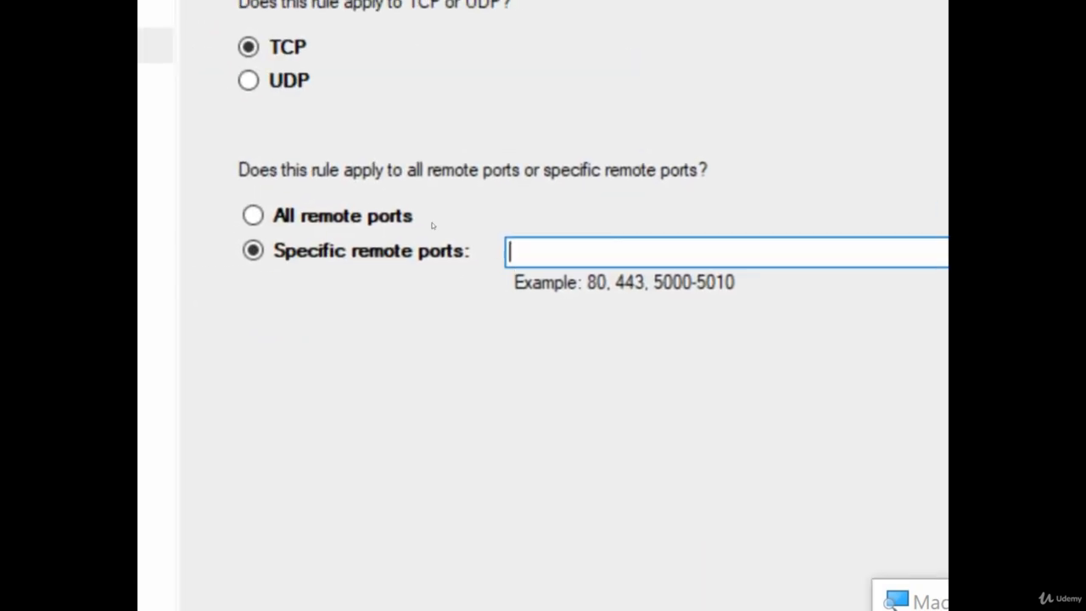
# Step: Set the outbound rule to block connections to specific remote TCP port 23 on the Domain, Private and Public profiles
pyautogui.write('23')
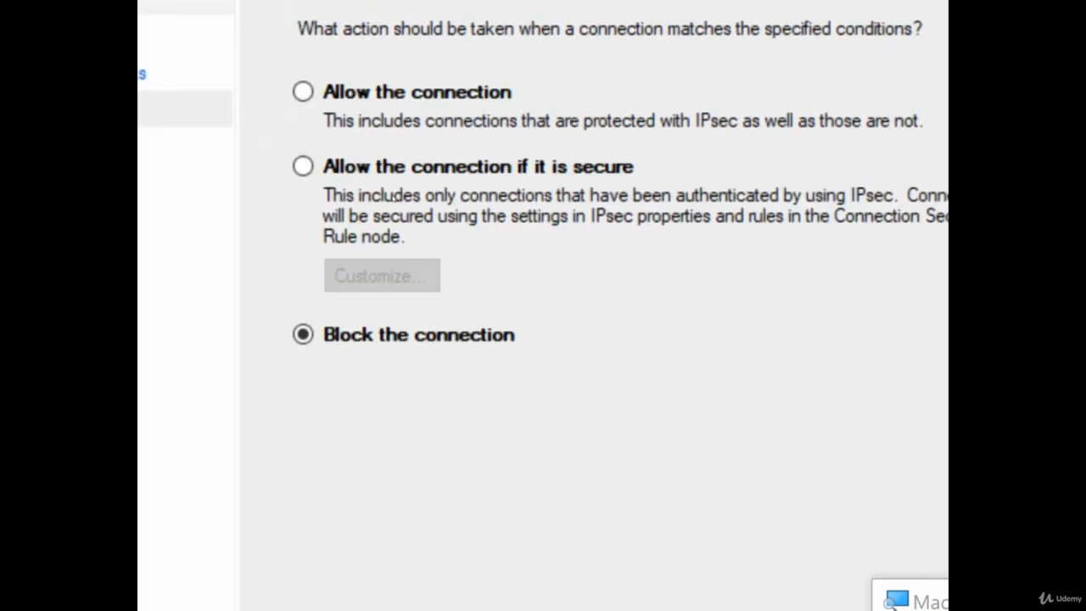
pyautogui.press('Return')
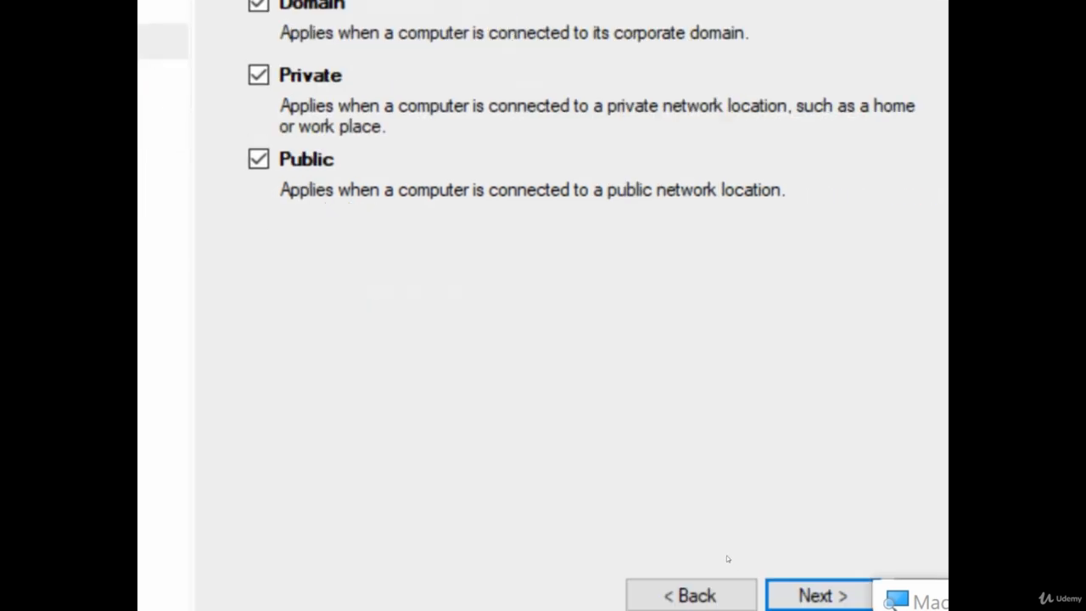
pyautogui.press('Return')
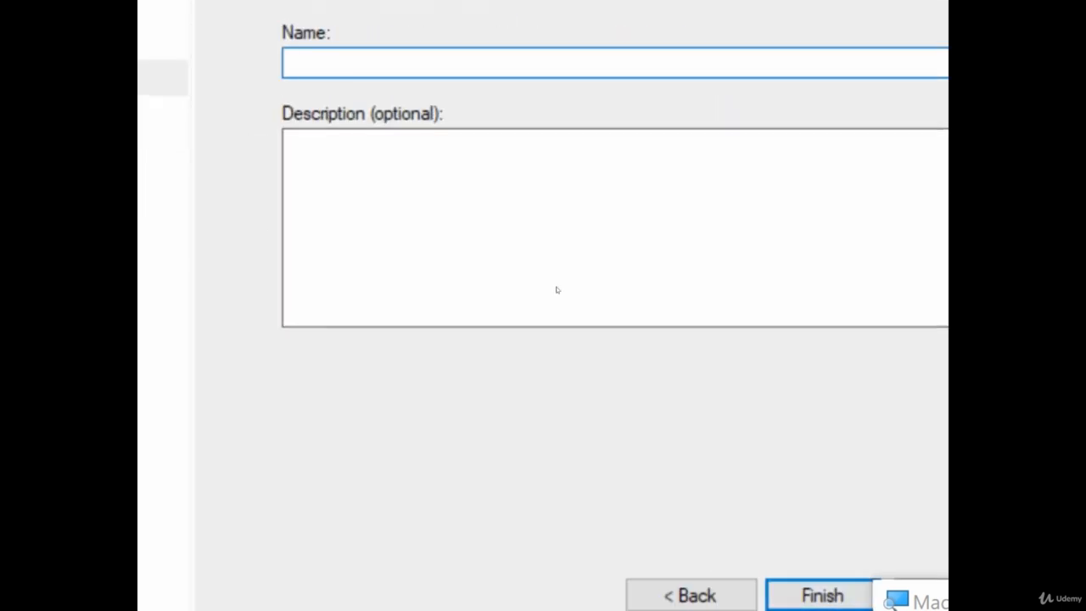
# Step: Name the outbound rule "Block Telnet for All" and finish creating it
pyautogui.write('Block Telnet')
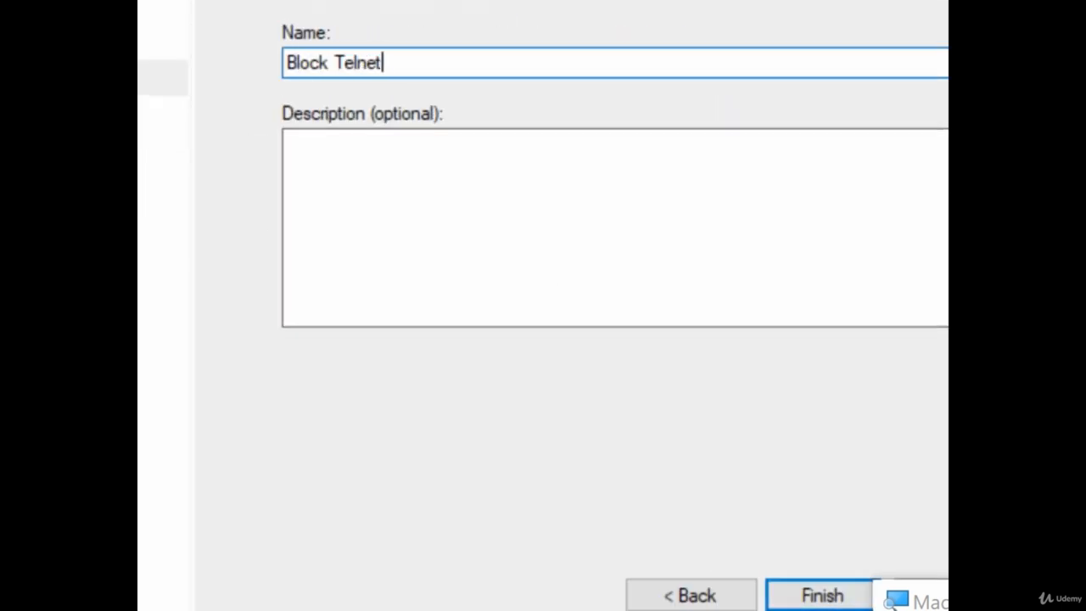
pyautogui.write(' for All')
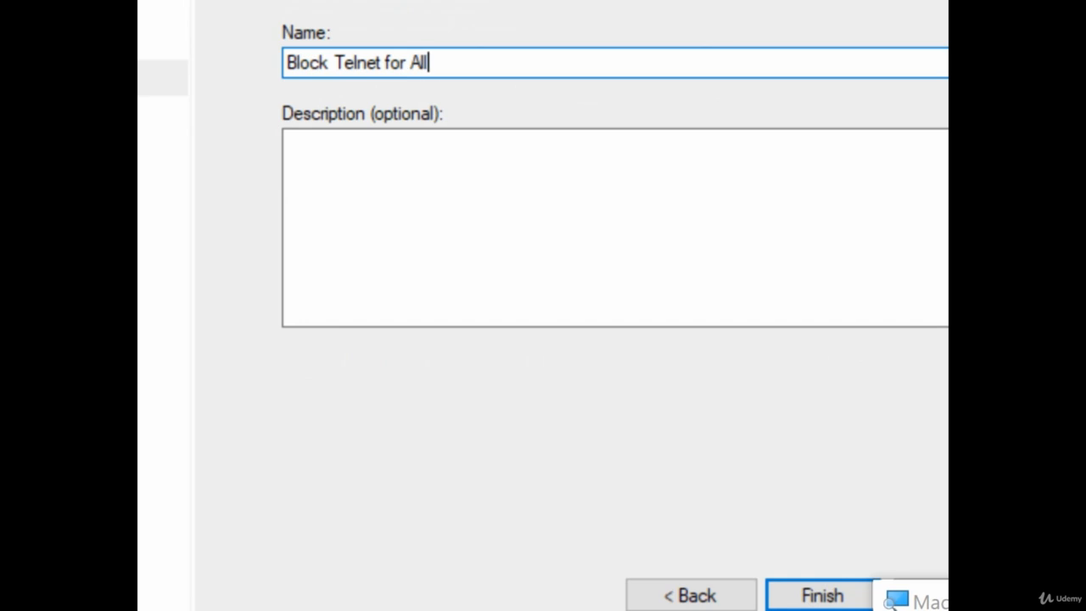
pyautogui.press('Return')
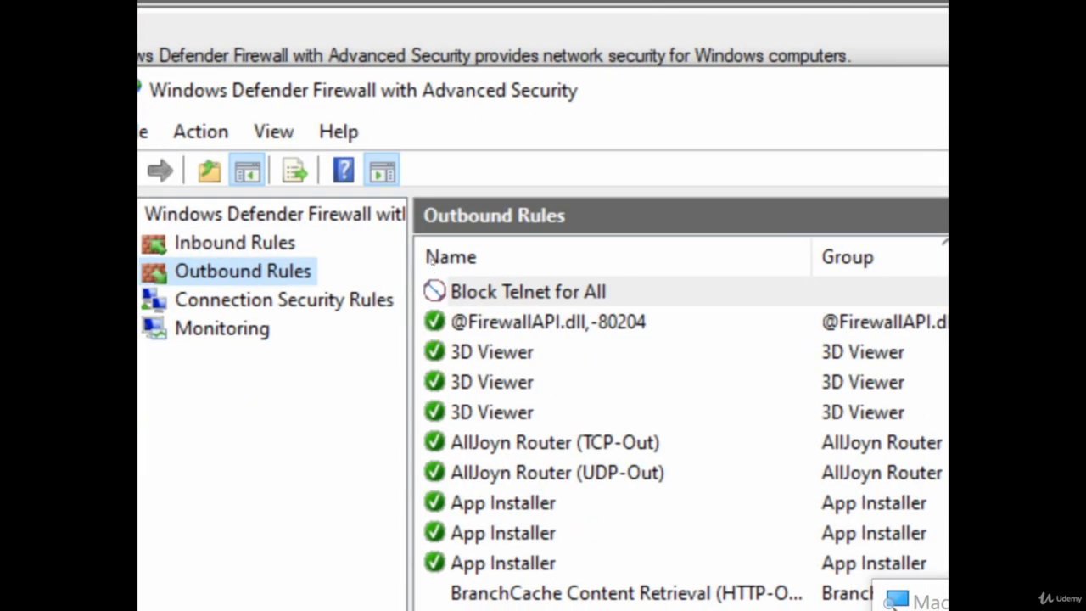
# Step: View the Connection Security Rules and the firewall's Monitoring overview, and maximize the window
pyautogui.press('Down')
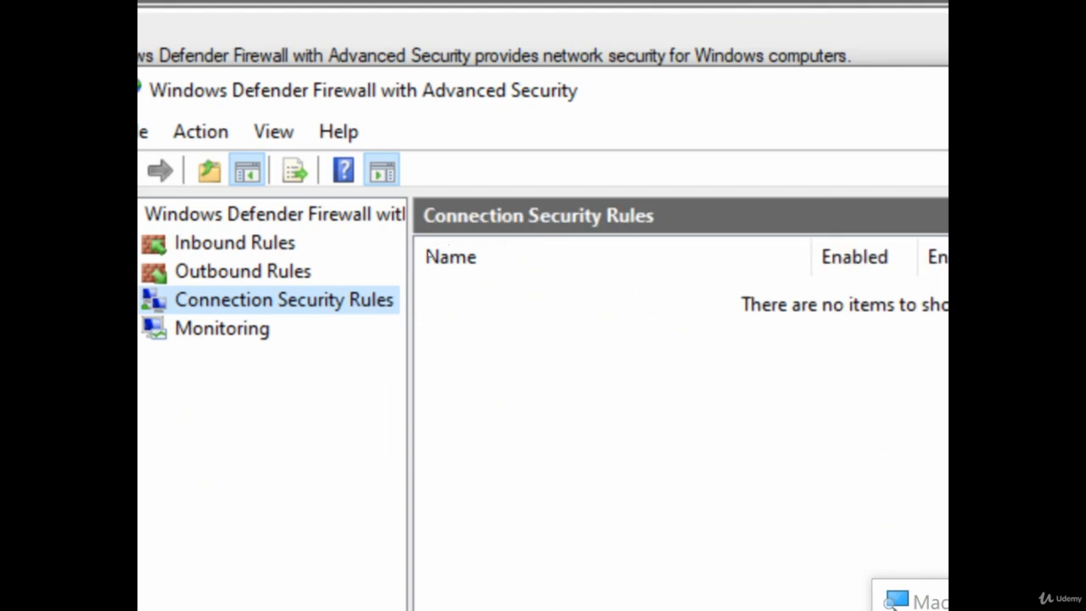
pyautogui.press('Down')
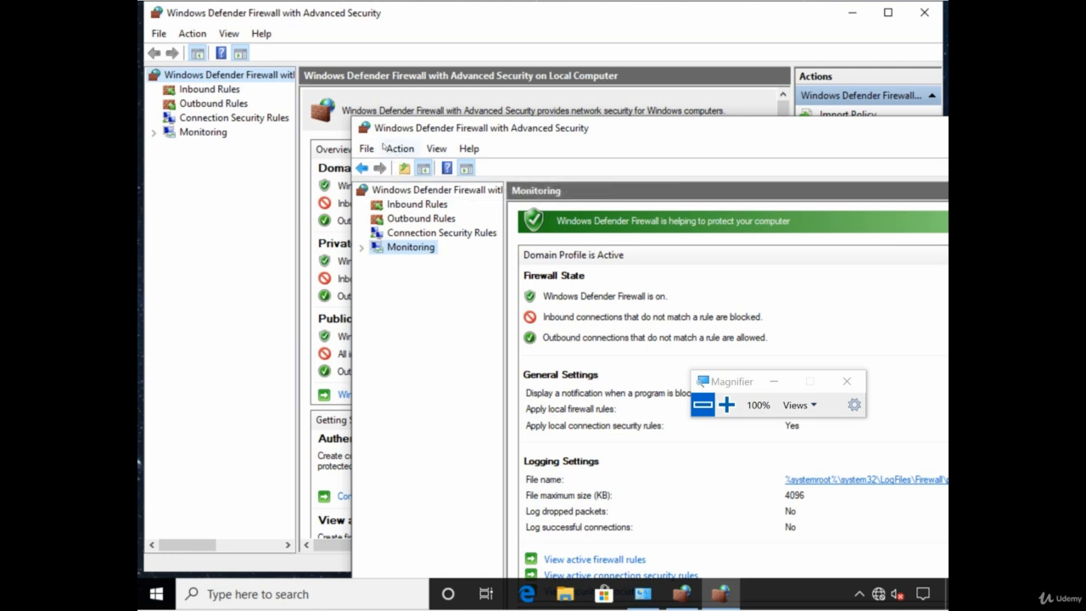
pyautogui.doubleClick(377, 128)
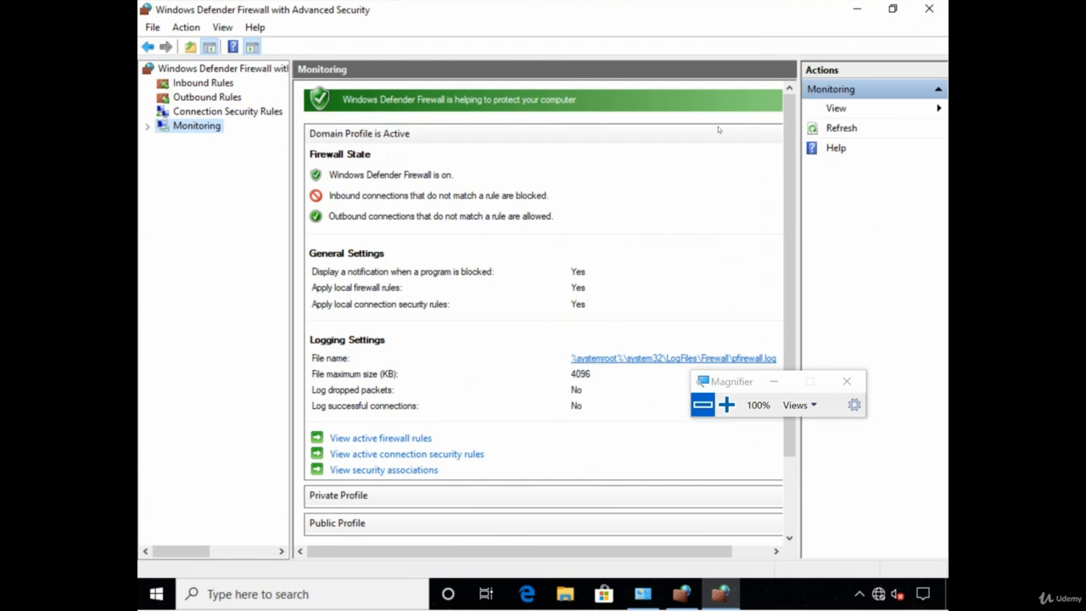